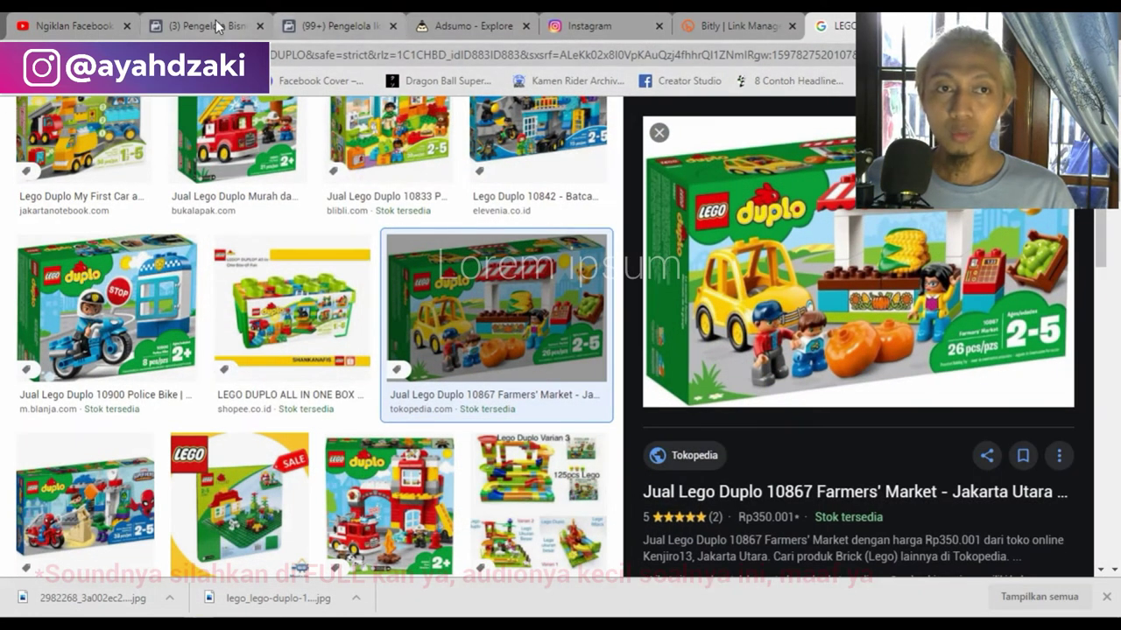
Step: Switch to the Adsumo interest explorer, past the Facebook business and ads manager pages
left_click(217, 25)
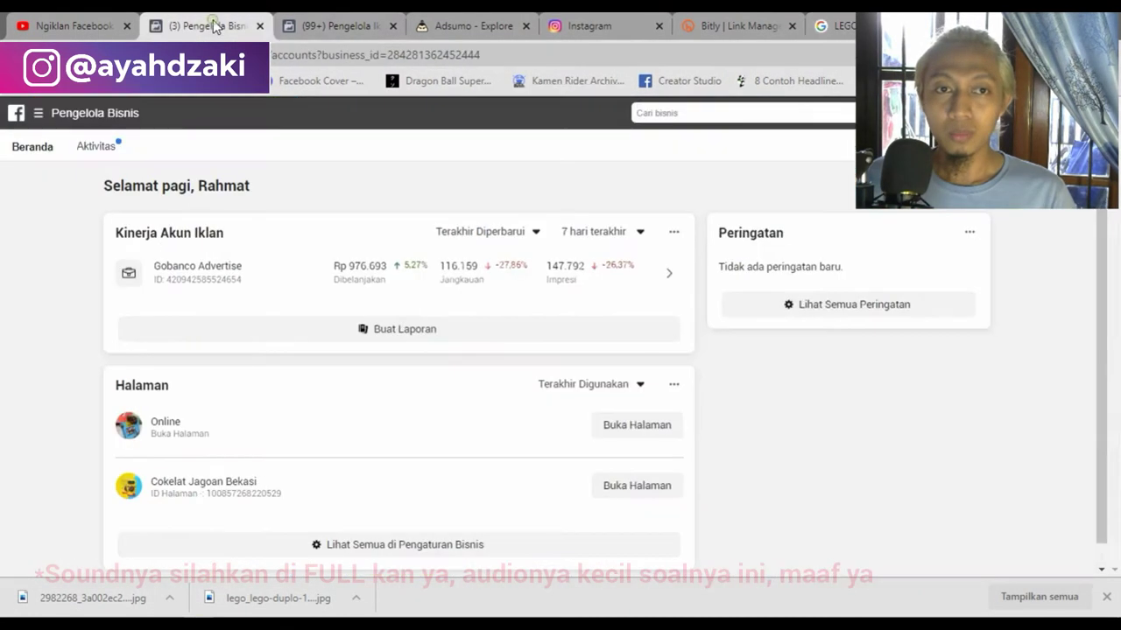
left_click(321, 23)
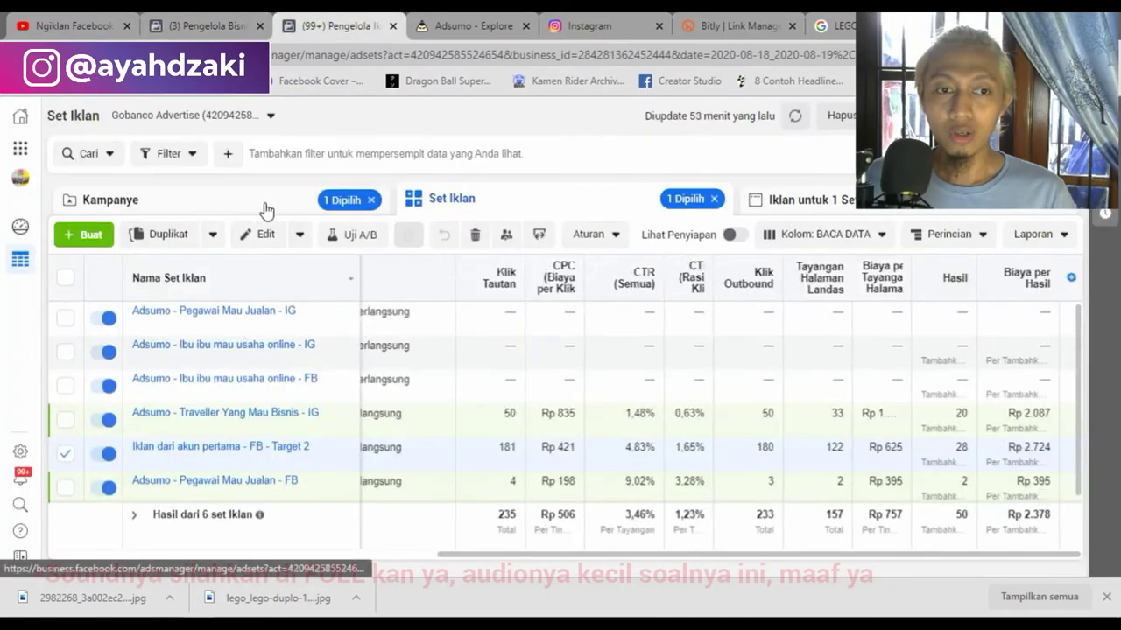
left_click(488, 27)
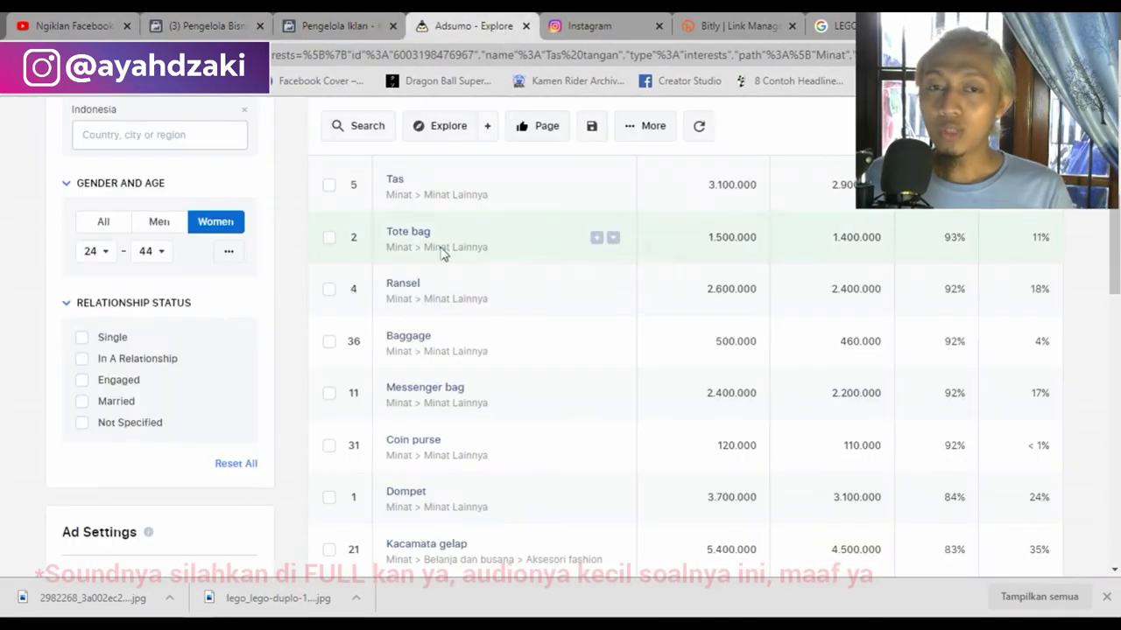
scroll(429, 262, "up", 5)
scroll(421, 276, "up", 2)
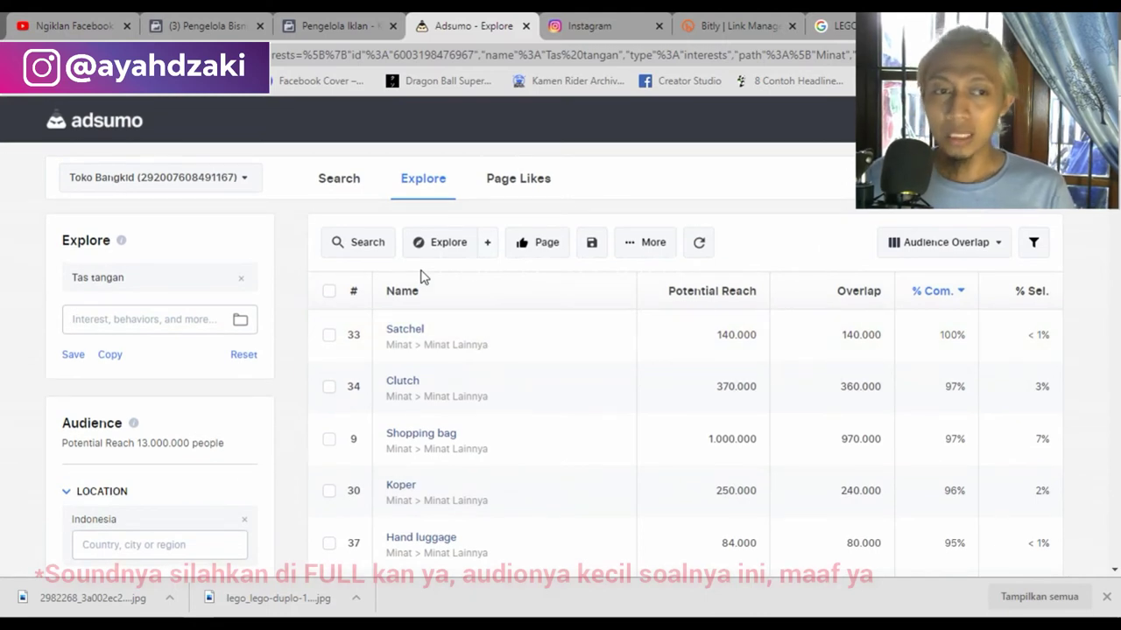
Step: Replace the Tas tangan entry in the Explore filter with the Lego interest
left_click(241, 278)
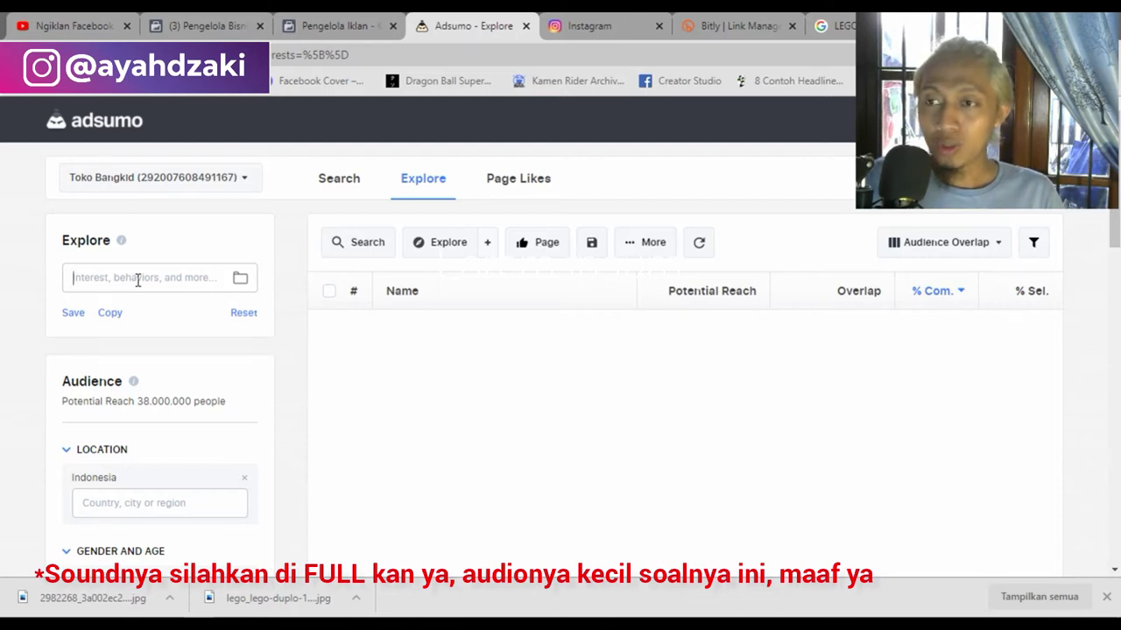
type("lego")
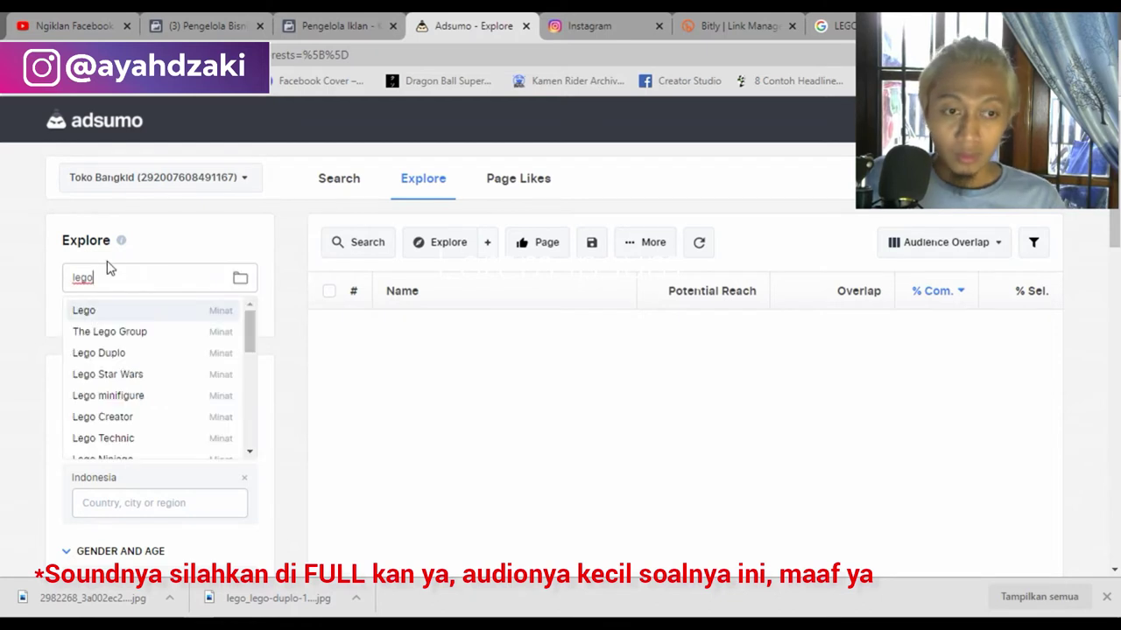
key("Return")
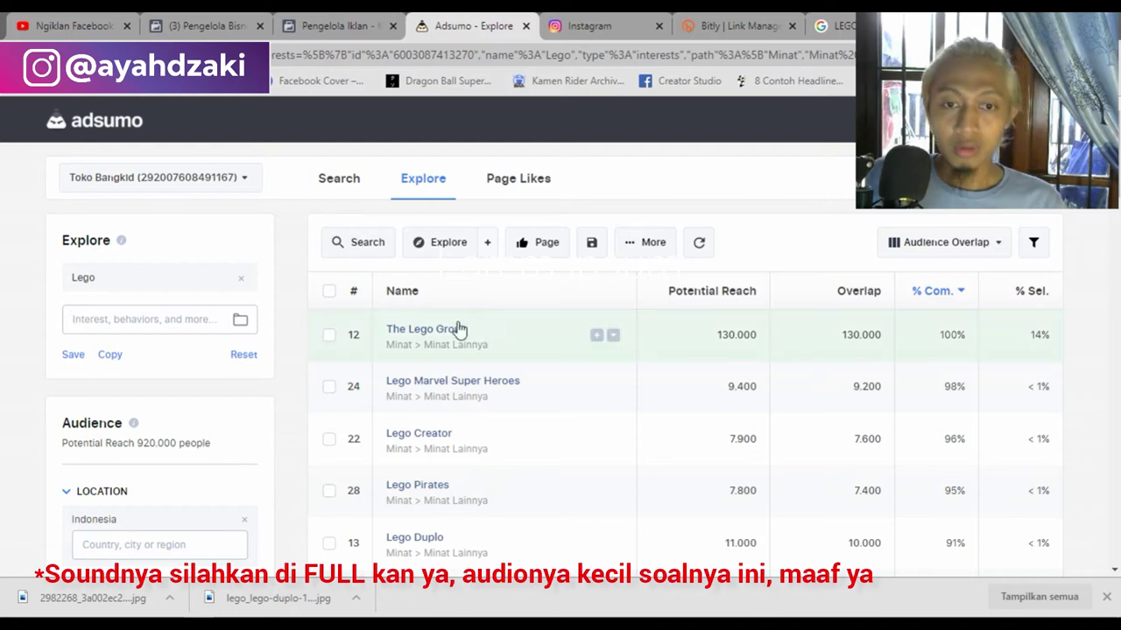
Step: Examine the reach and overlap of the interests related to Lego, marking The Lego Group in the list
scroll(458, 328, "down", 1)
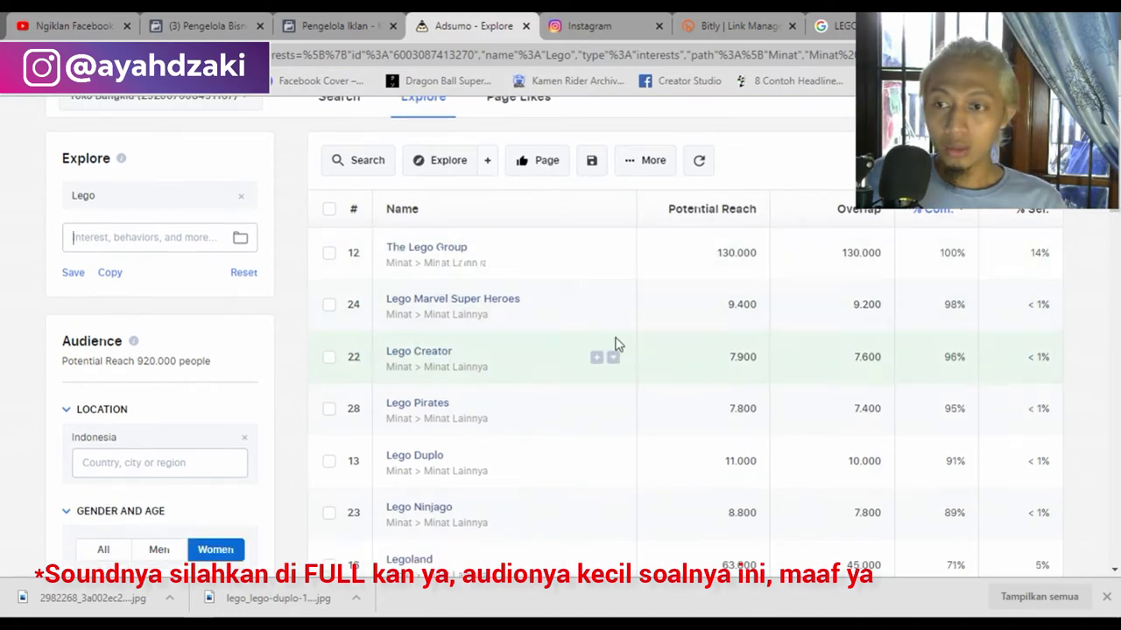
scroll(936, 335, "up", 1)
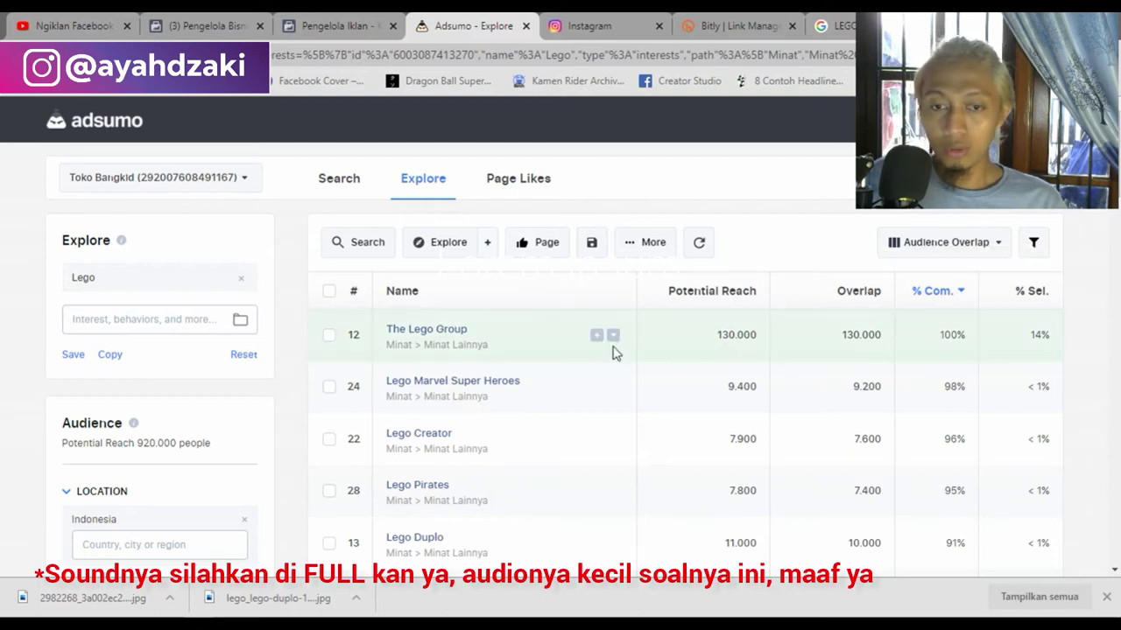
scroll(206, 447, "down", 3)
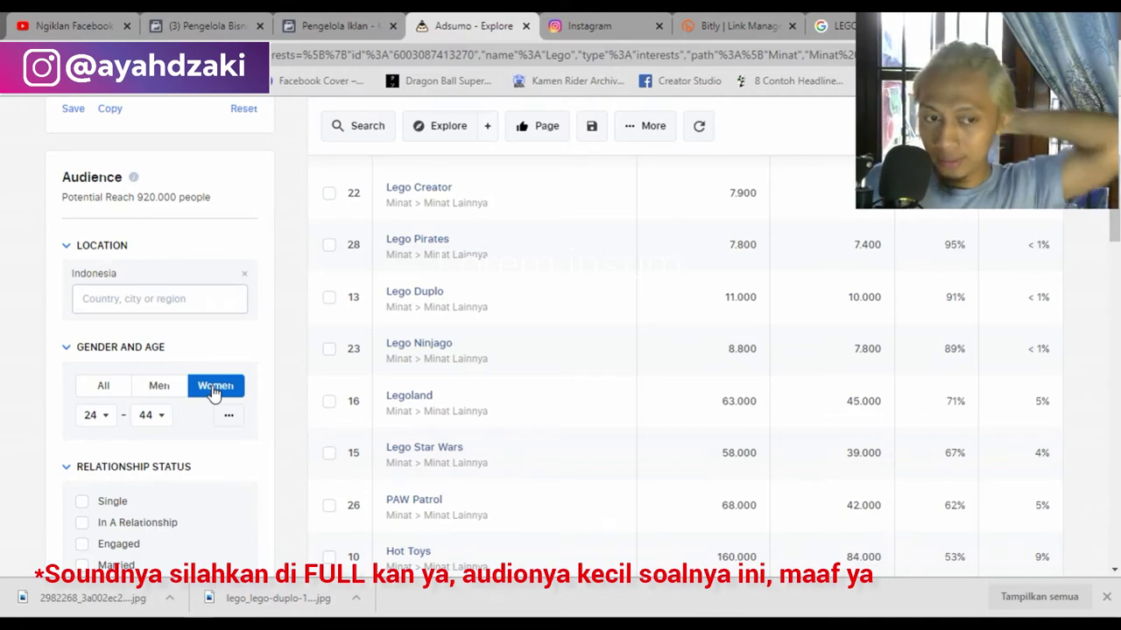
scroll(192, 367, "up", 4)
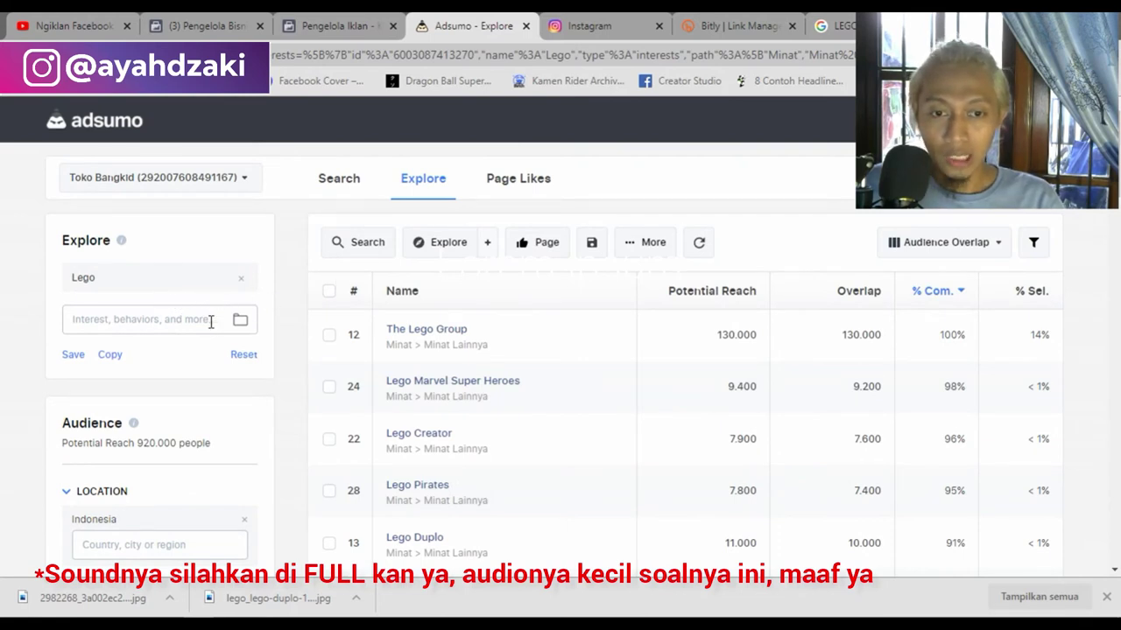
left_click(172, 315)
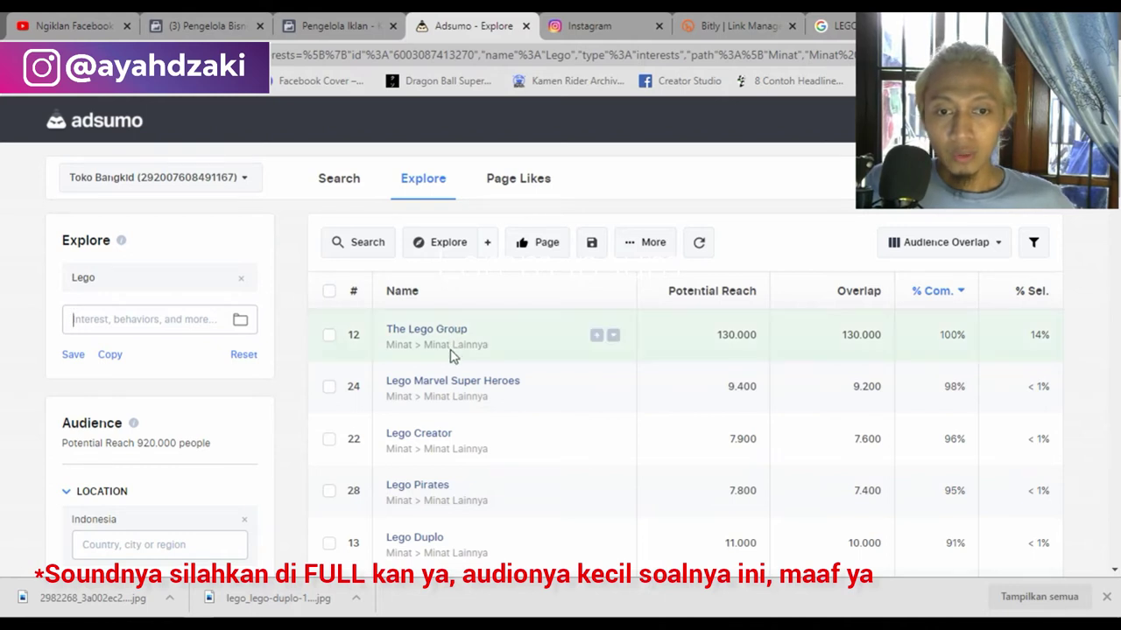
scroll(450, 355, "down", 1)
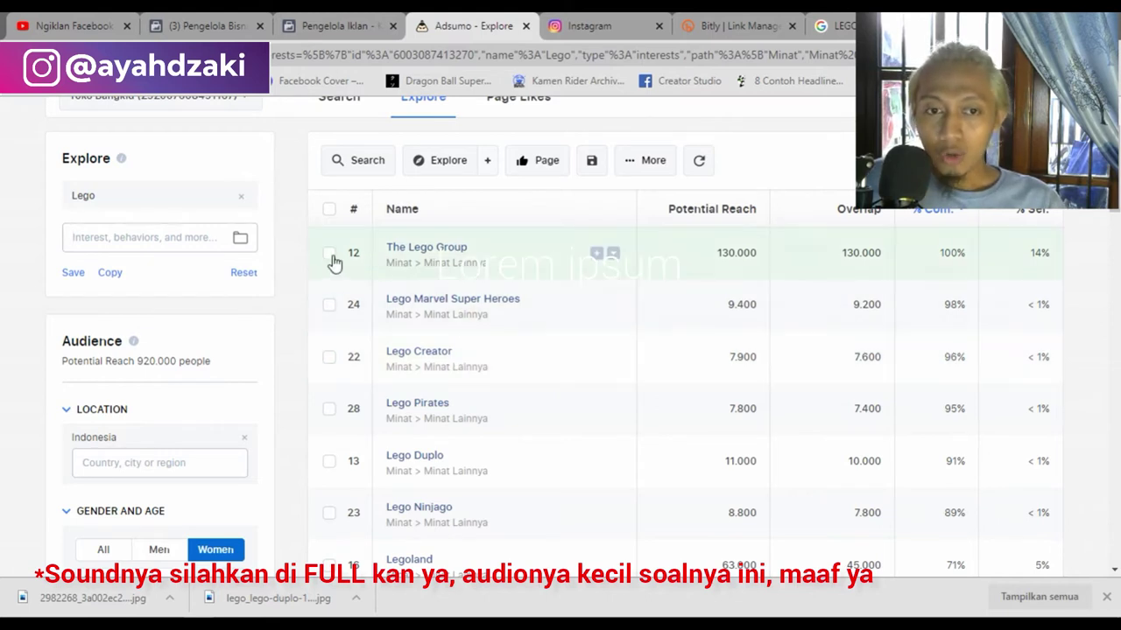
left_click(470, 258)
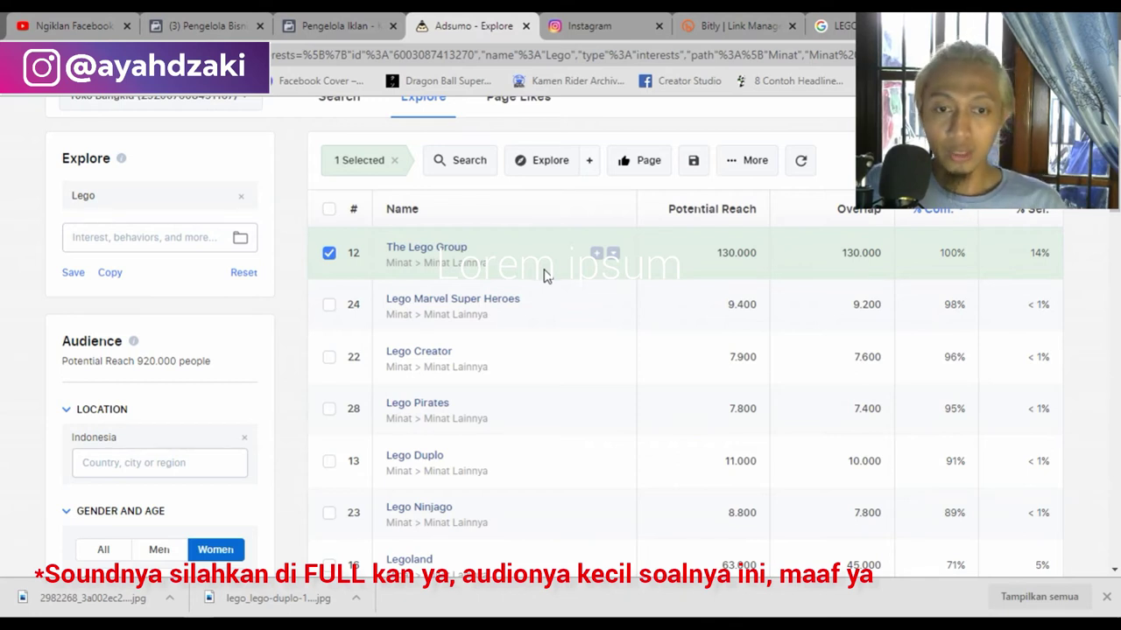
scroll(543, 275, "down", 5)
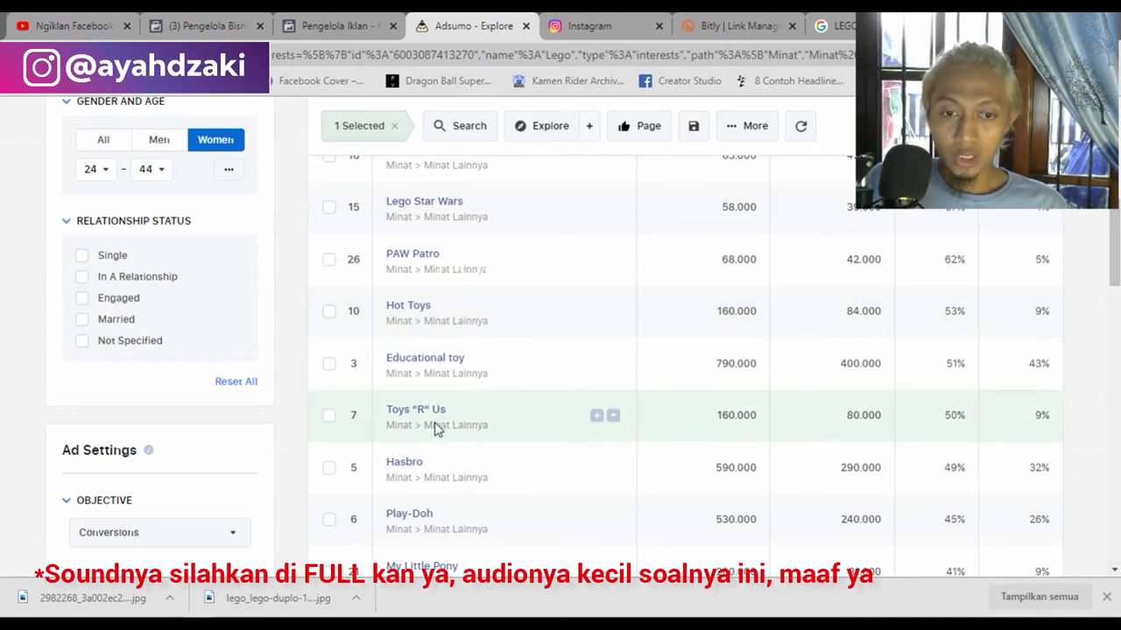
scroll(435, 426, "down", 1)
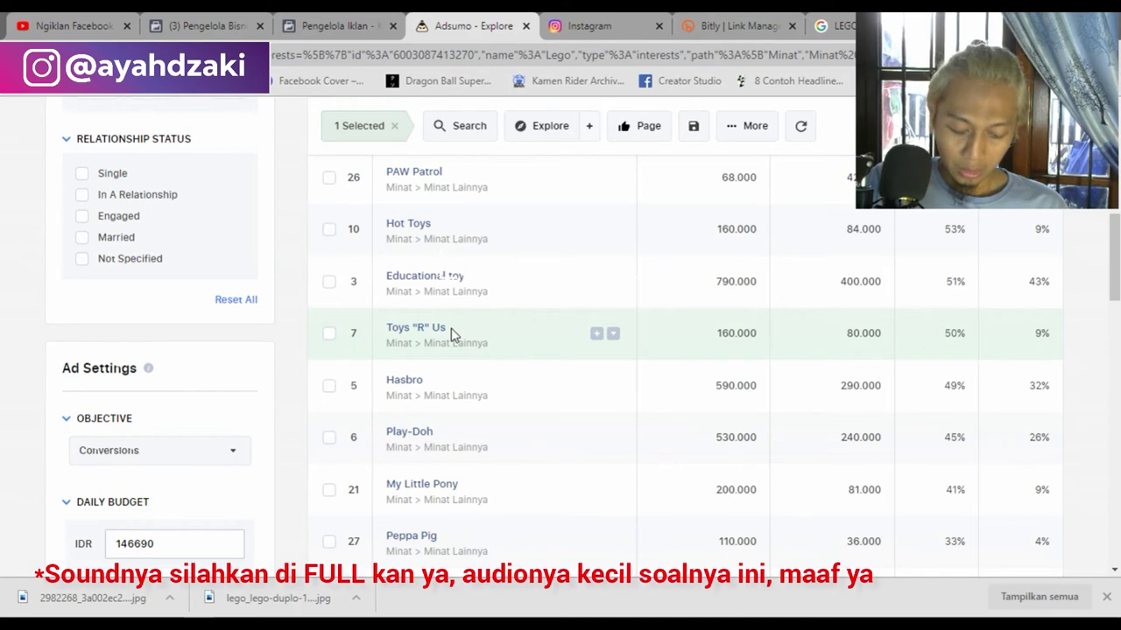
scroll(453, 333, "up", 3)
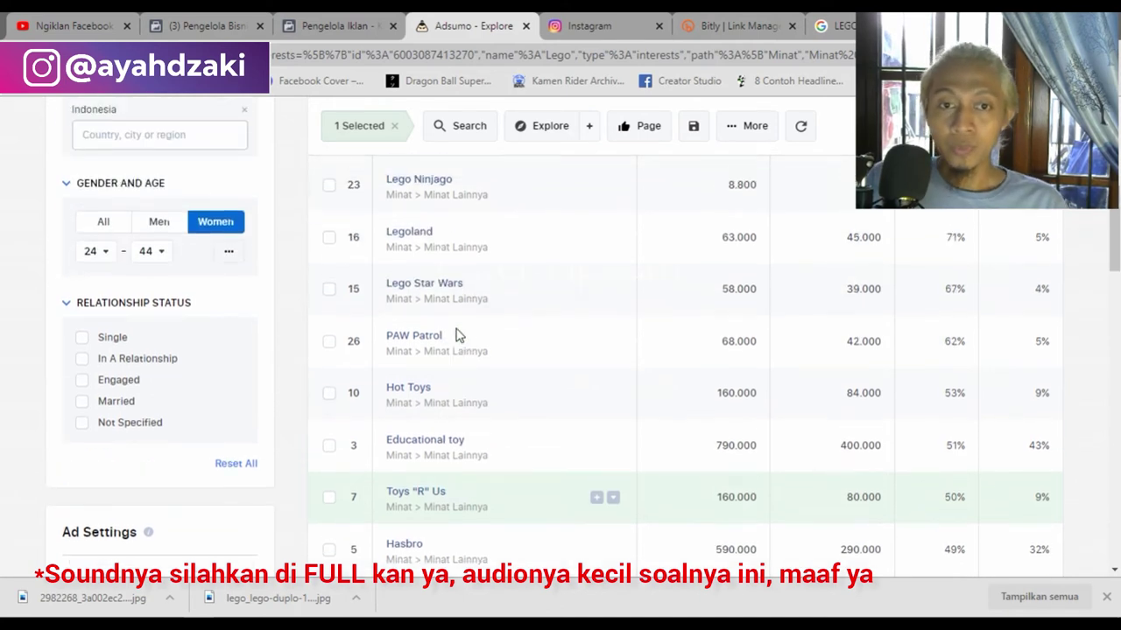
scroll(456, 334, "down", 8)
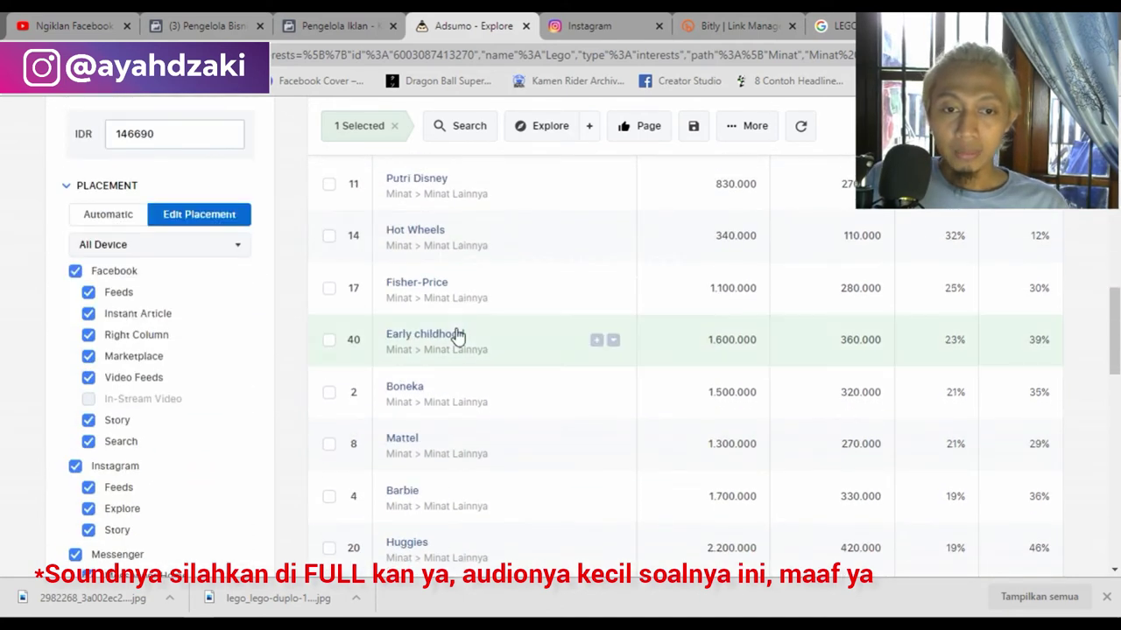
scroll(455, 335, "up", 10)
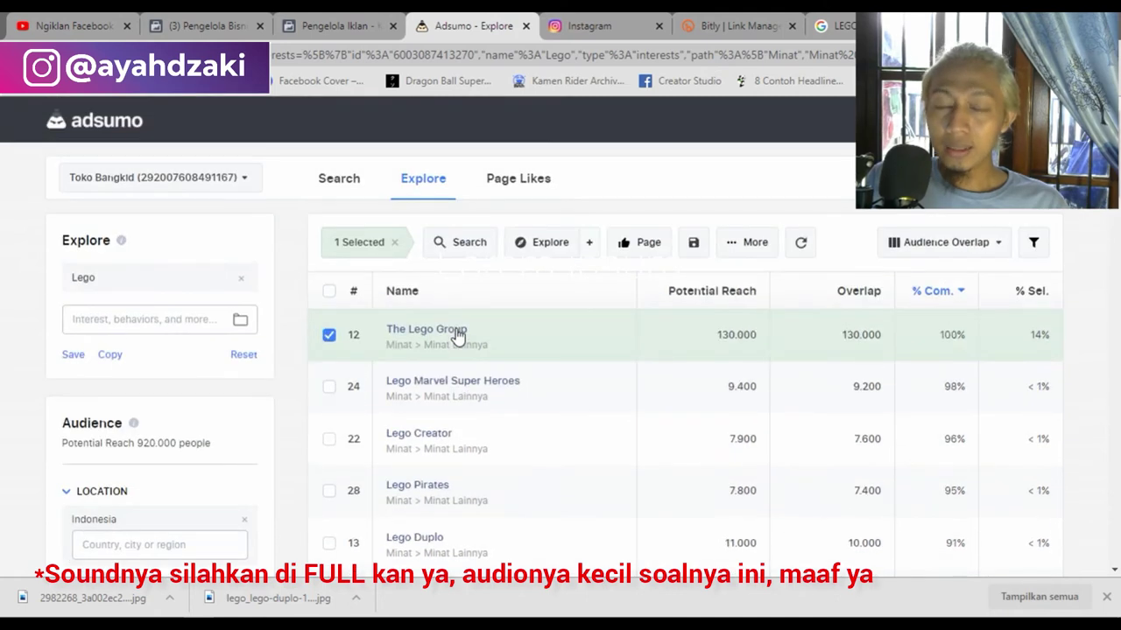
left_click(242, 278)
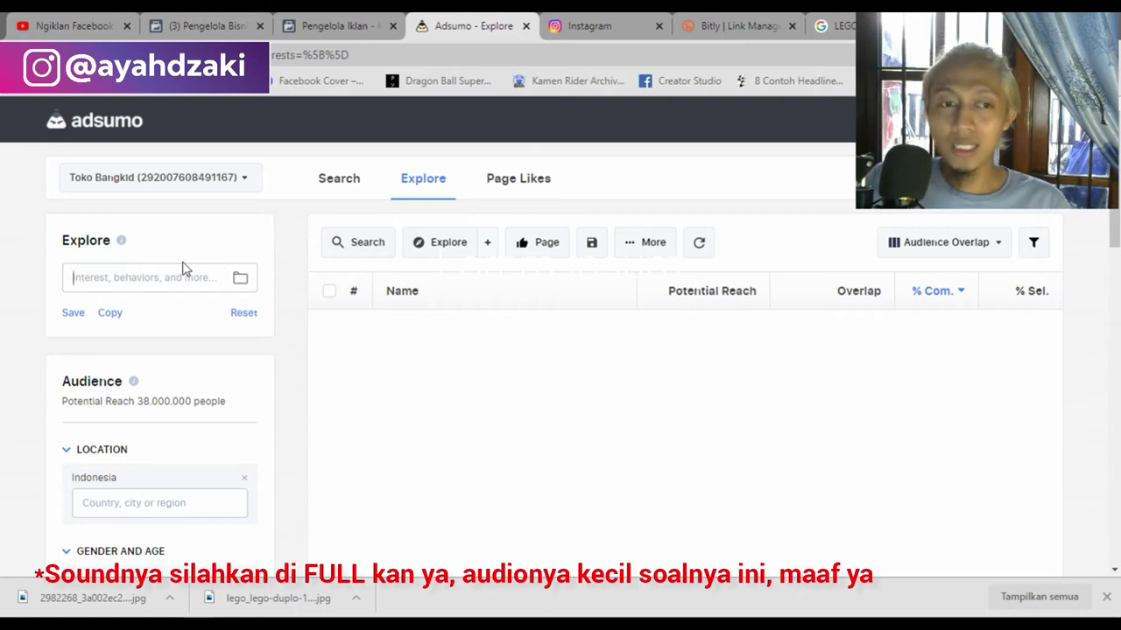
type("menik")
key("BackSpace")
type("ika")
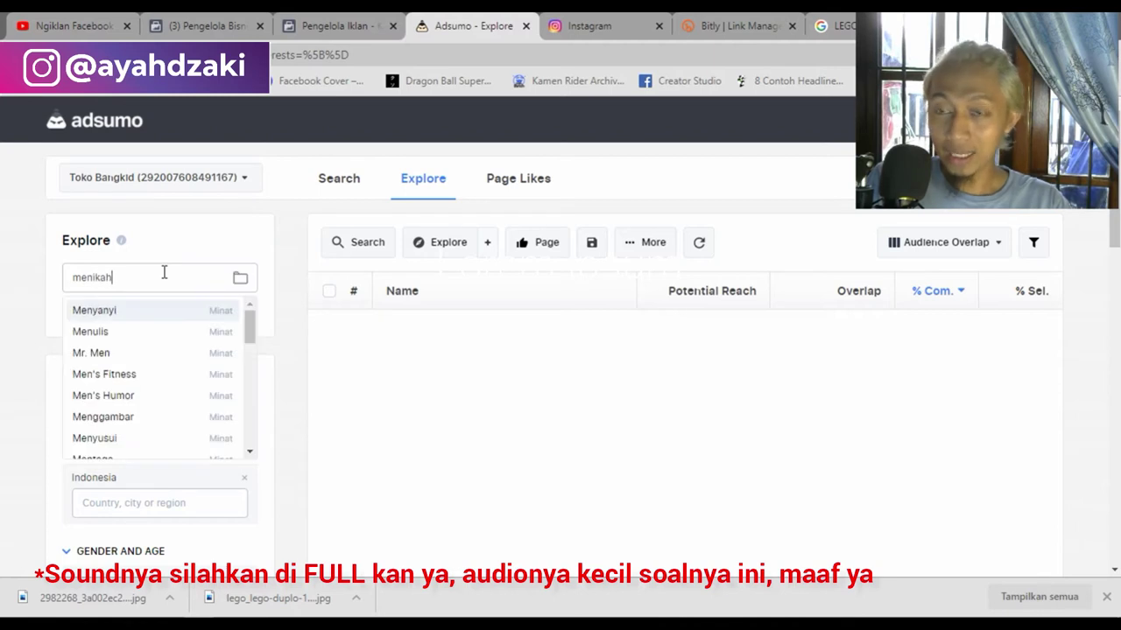
key("Return")
Step: Replace the current Explore entry with Menikah and examine the related newlywed and parent demographics
left_click(241, 281)
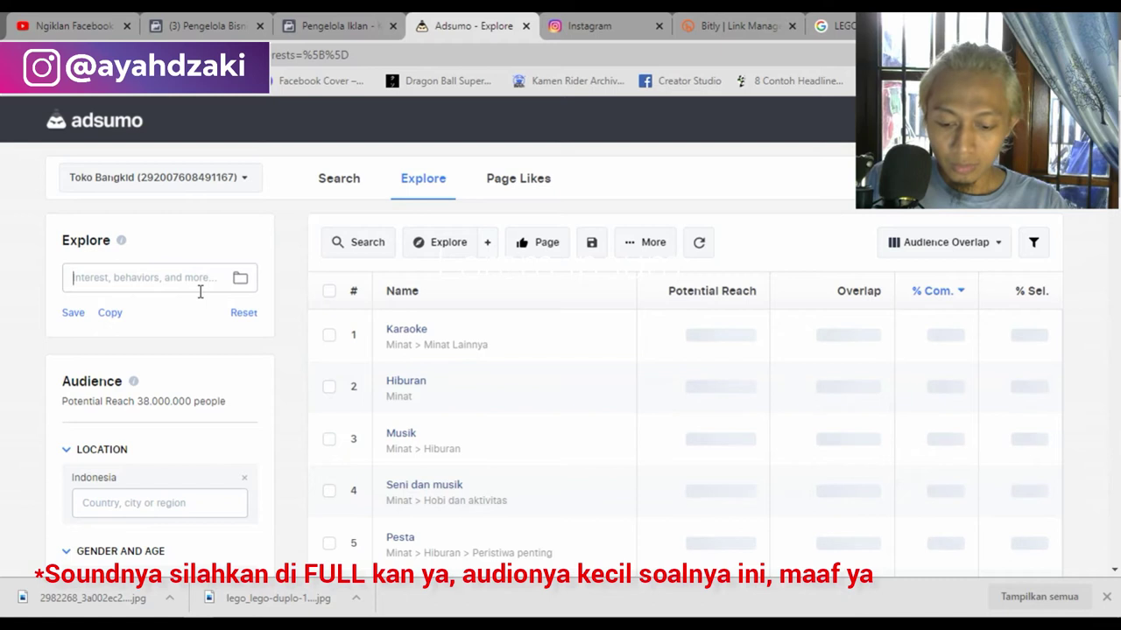
type("menikah")
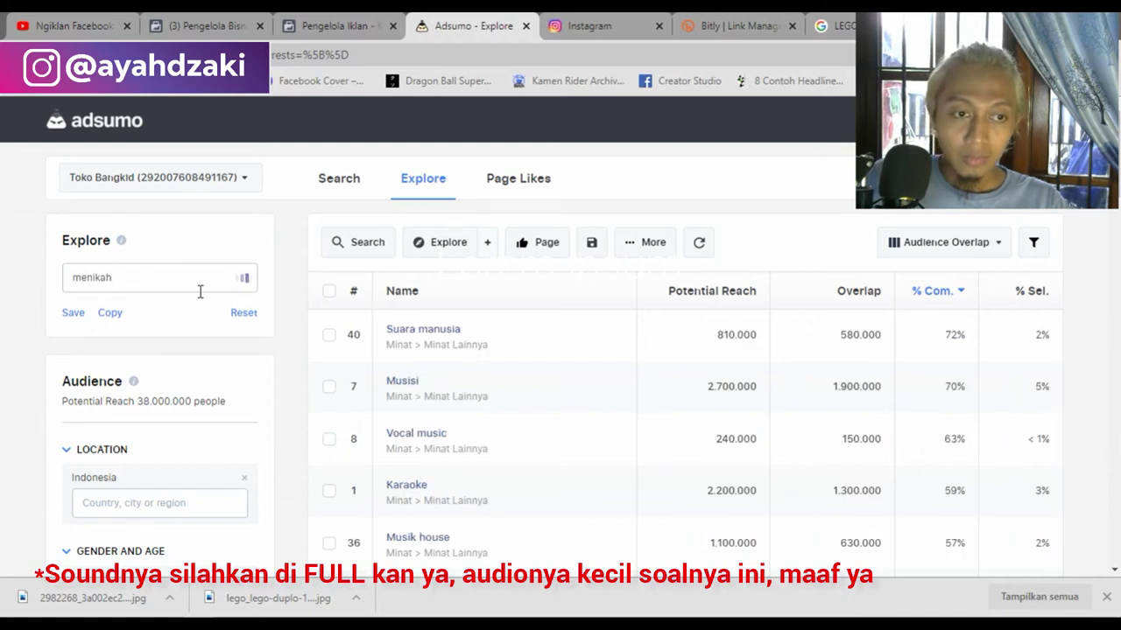
left_click(188, 310)
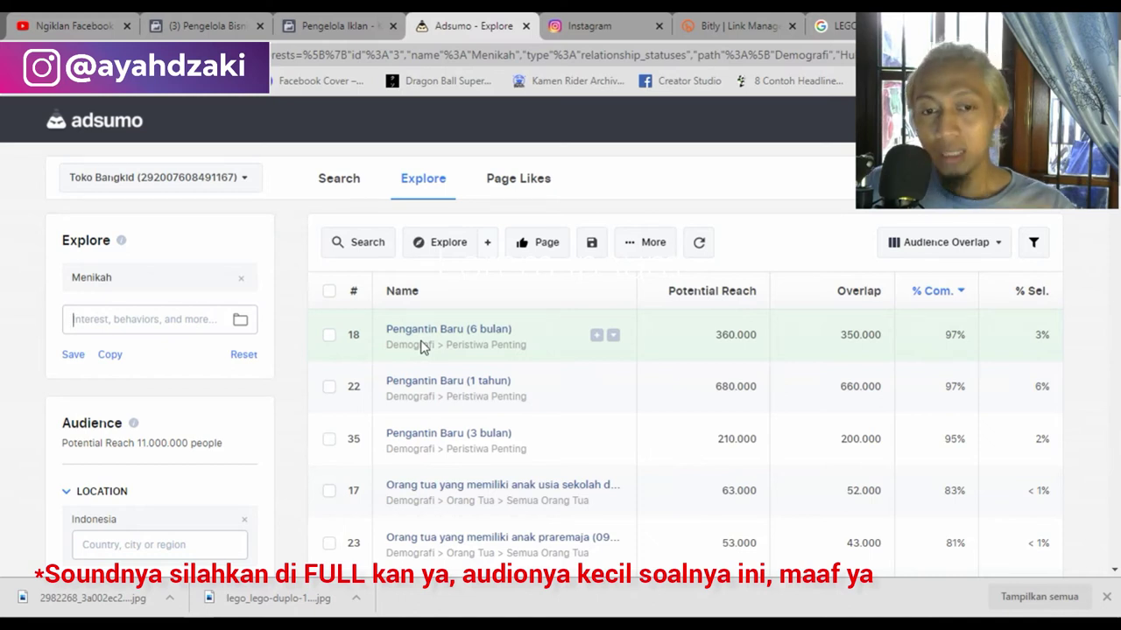
scroll(420, 347, "down", 1)
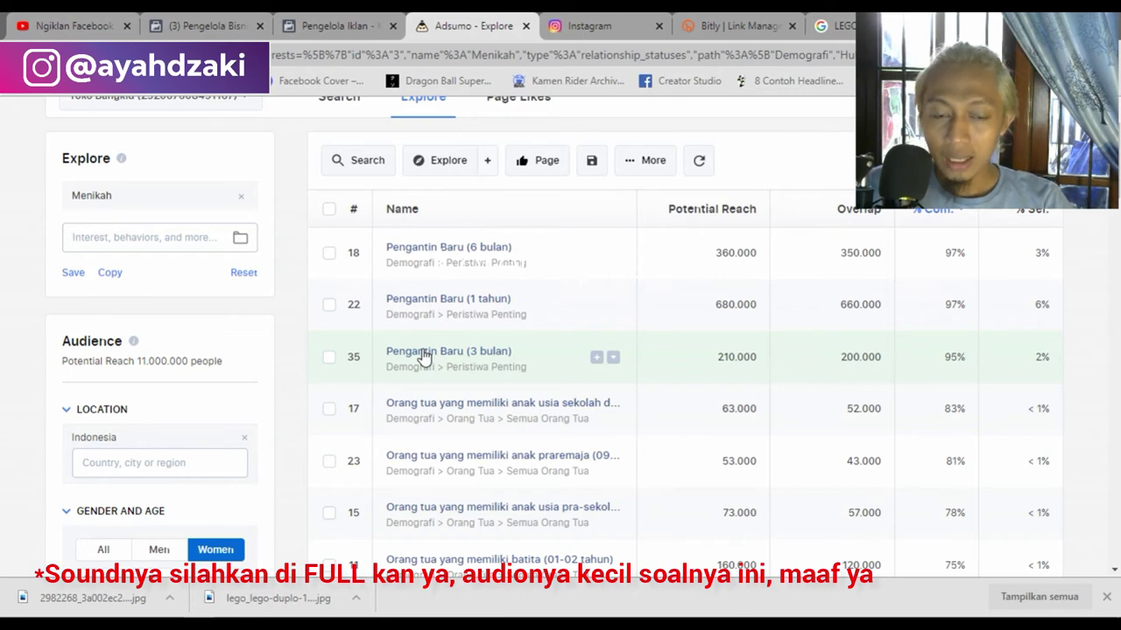
scroll(402, 381, "down", 1)
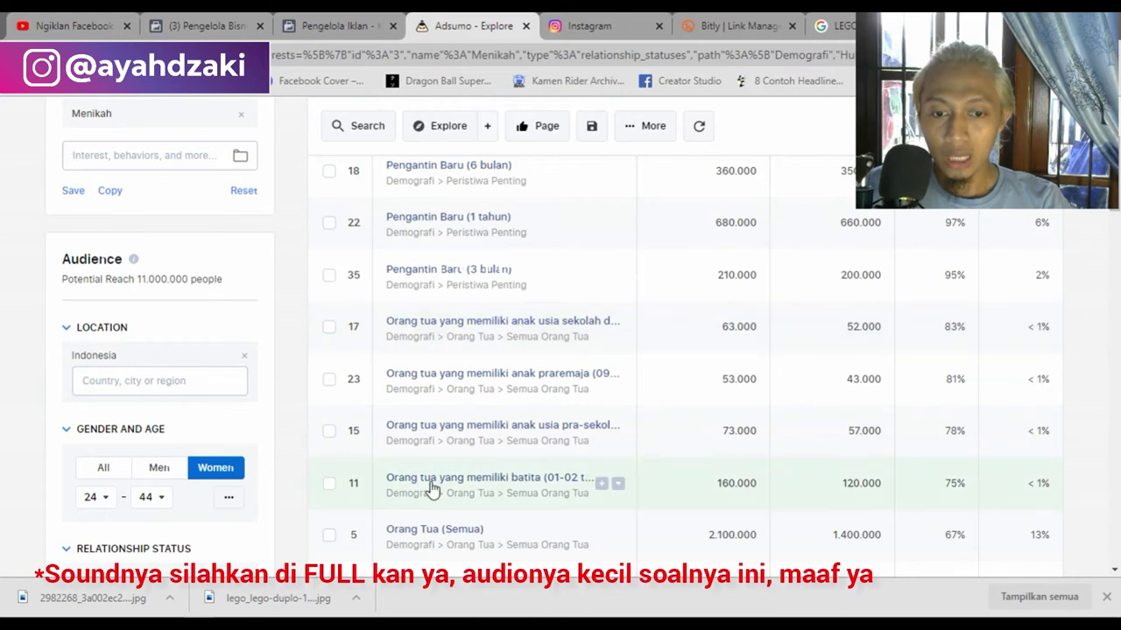
scroll(382, 475, "down", 1)
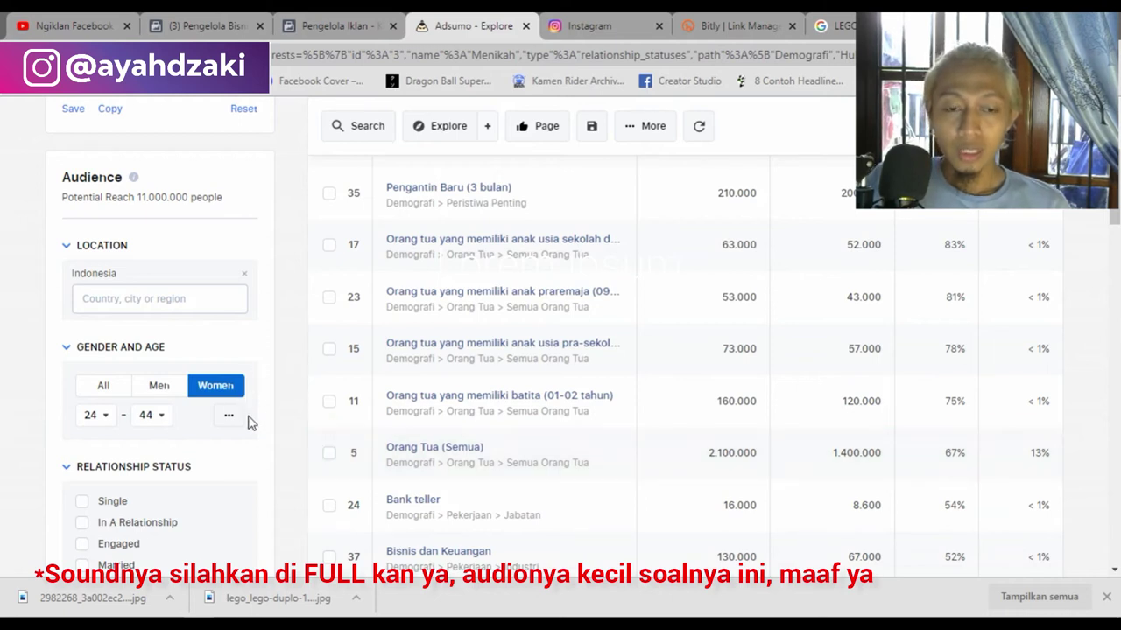
scroll(371, 418, "up", 3)
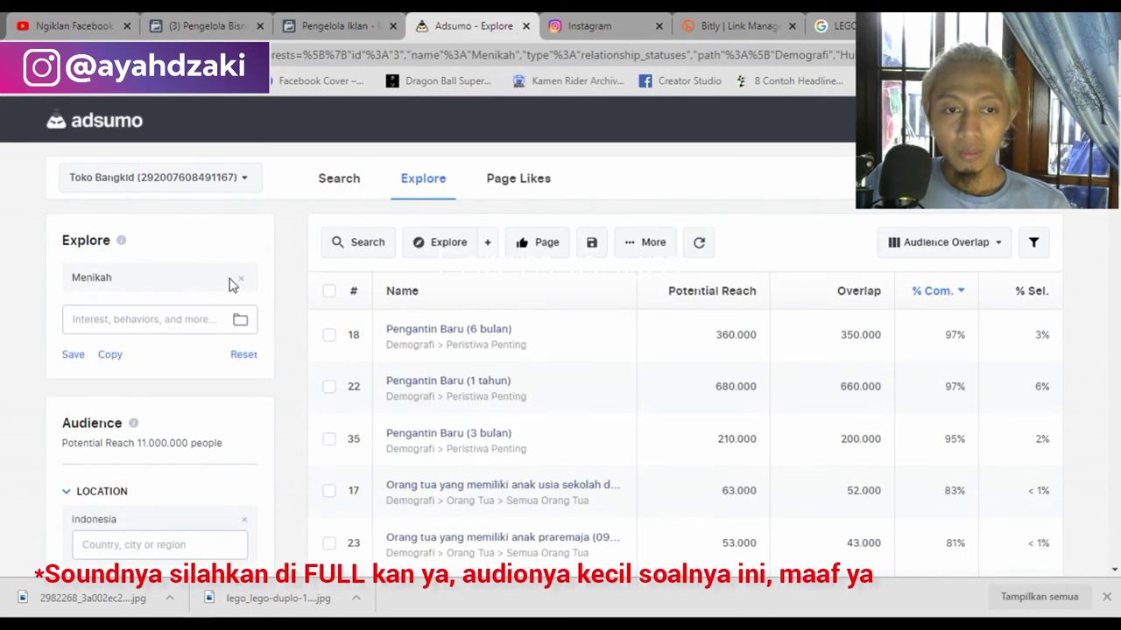
Step: Replace the Menikah entry with the demographic Traveling and look over the suggested travel interests
left_click(229, 279)
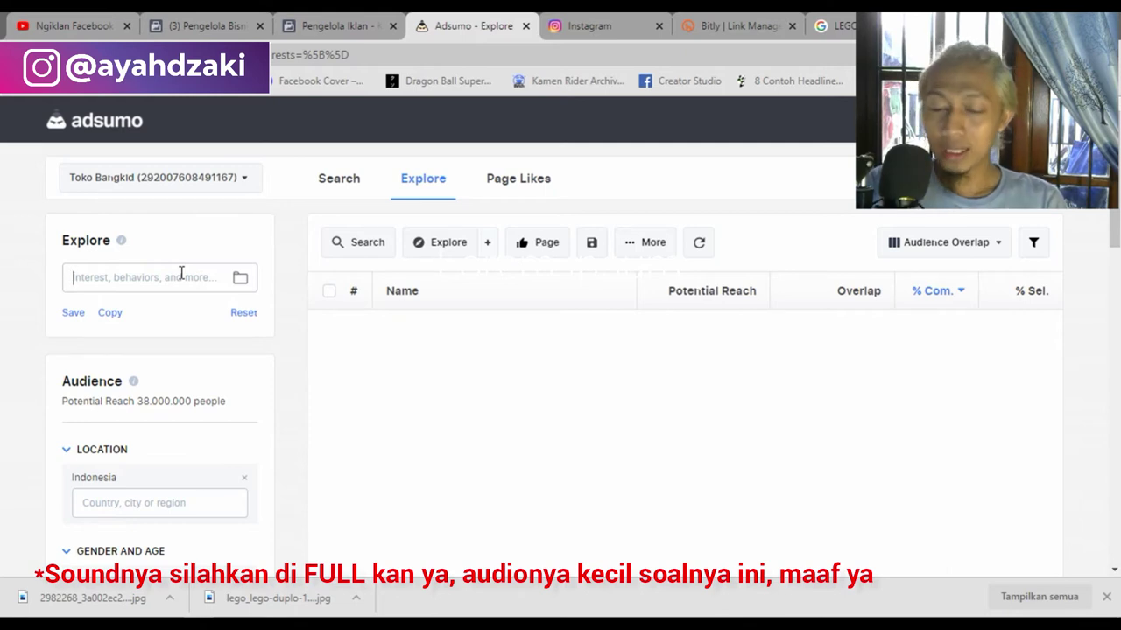
type("traveling")
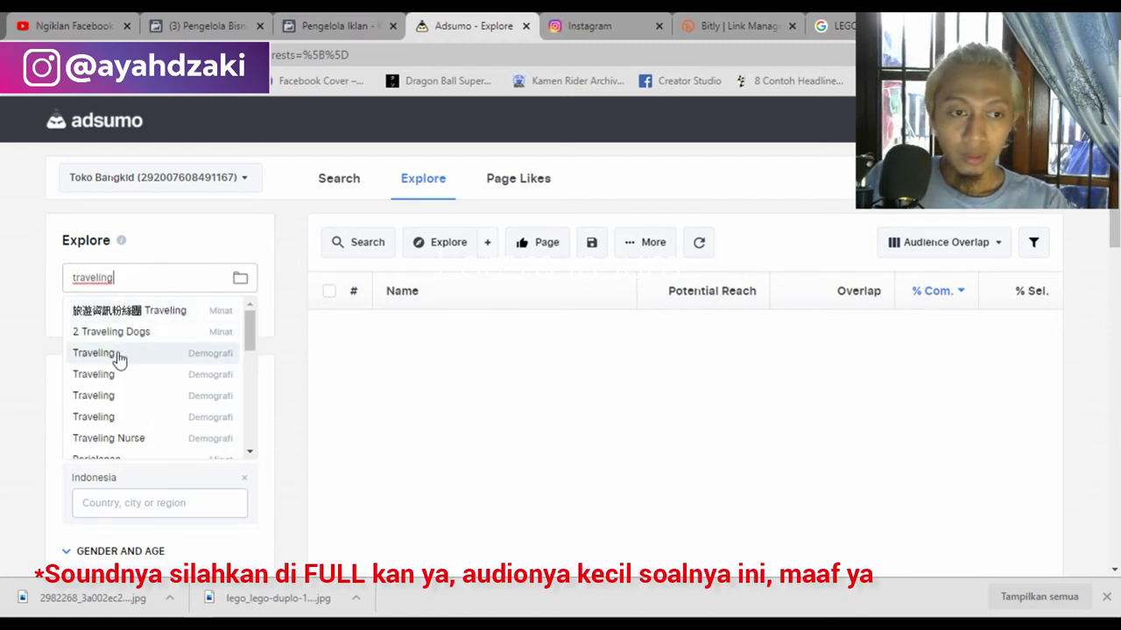
left_click(119, 359)
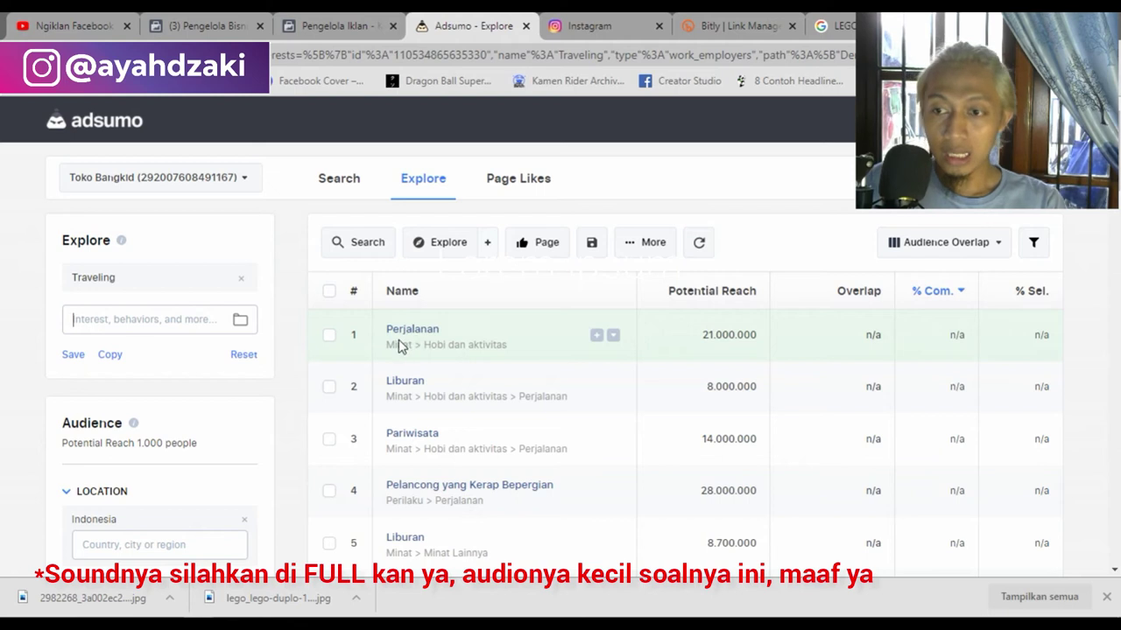
scroll(396, 347, "down", 1)
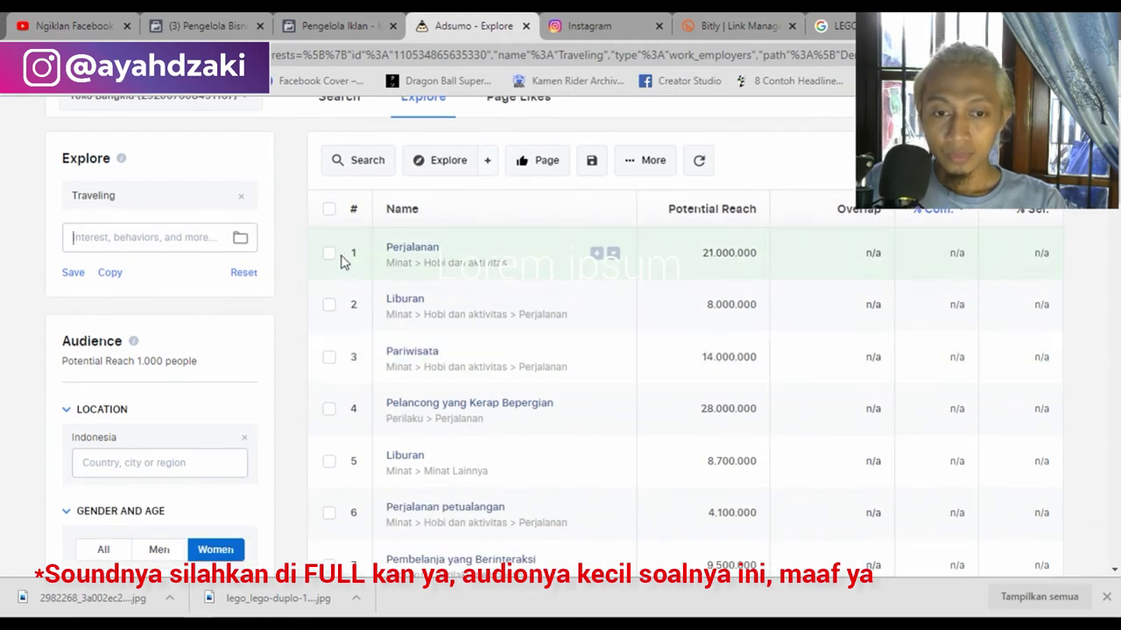
scroll(342, 257, "up", 1)
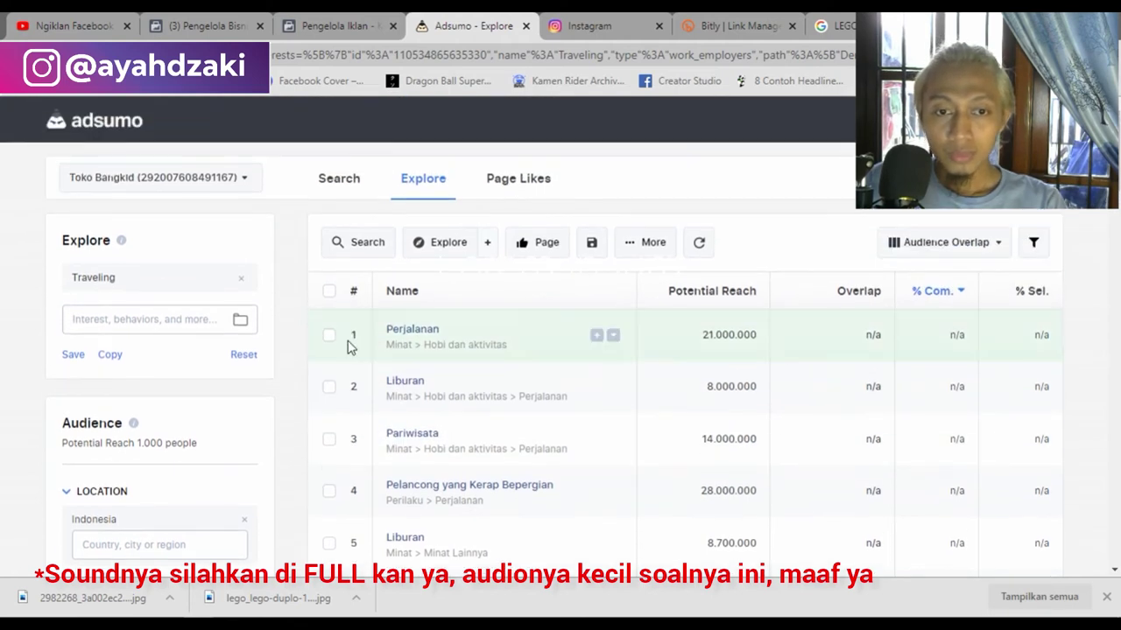
Step: Select the Liburan interest under Hobi dan aktivitas > Perjalanan and explore its related interests
left_click(330, 388)
left_click(540, 243)
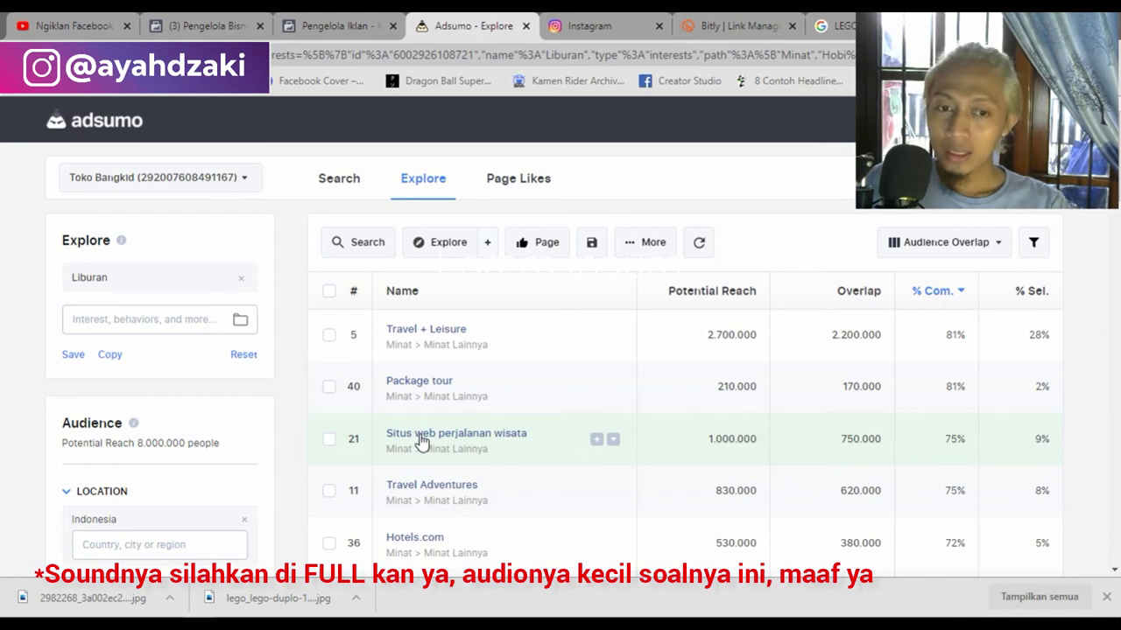
scroll(440, 357, "down", 1)
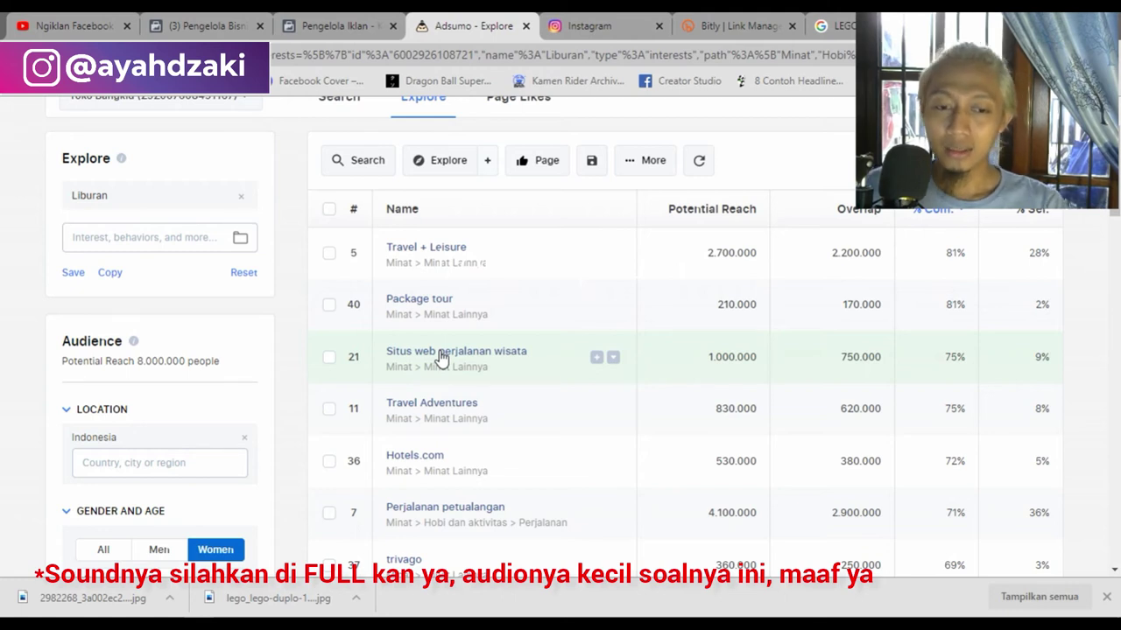
Step: Mark Hotels.com, Package tour, Travel + Leisure and trivago among the interests related to Liburan
left_click(328, 462)
left_click(328, 305)
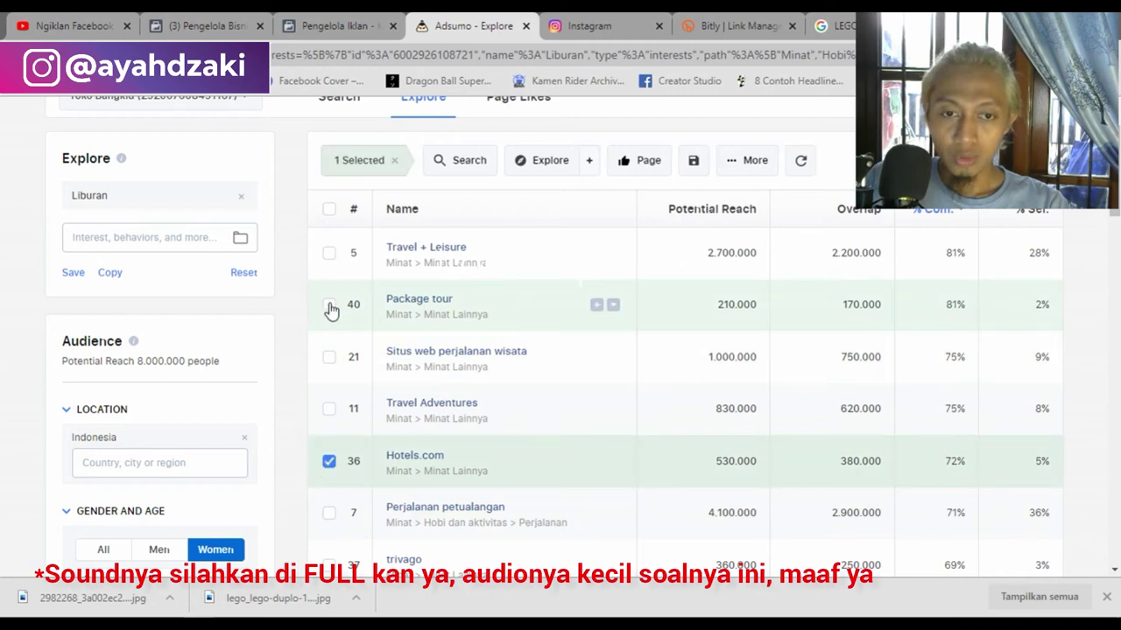
left_click(330, 255)
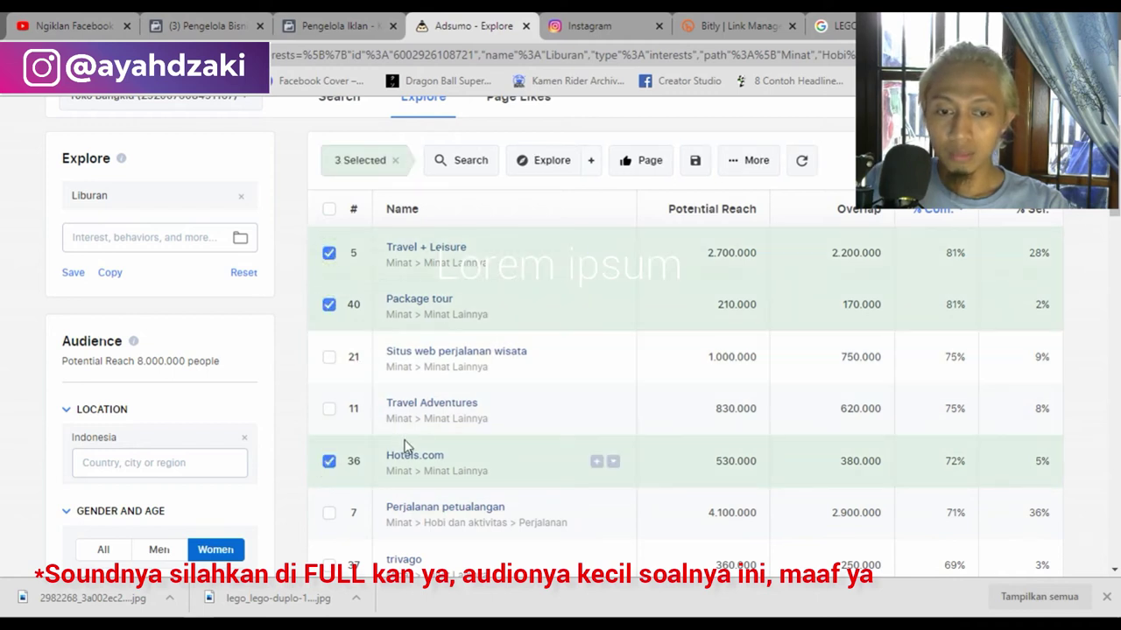
scroll(394, 460, "down", 1)
left_click(329, 484)
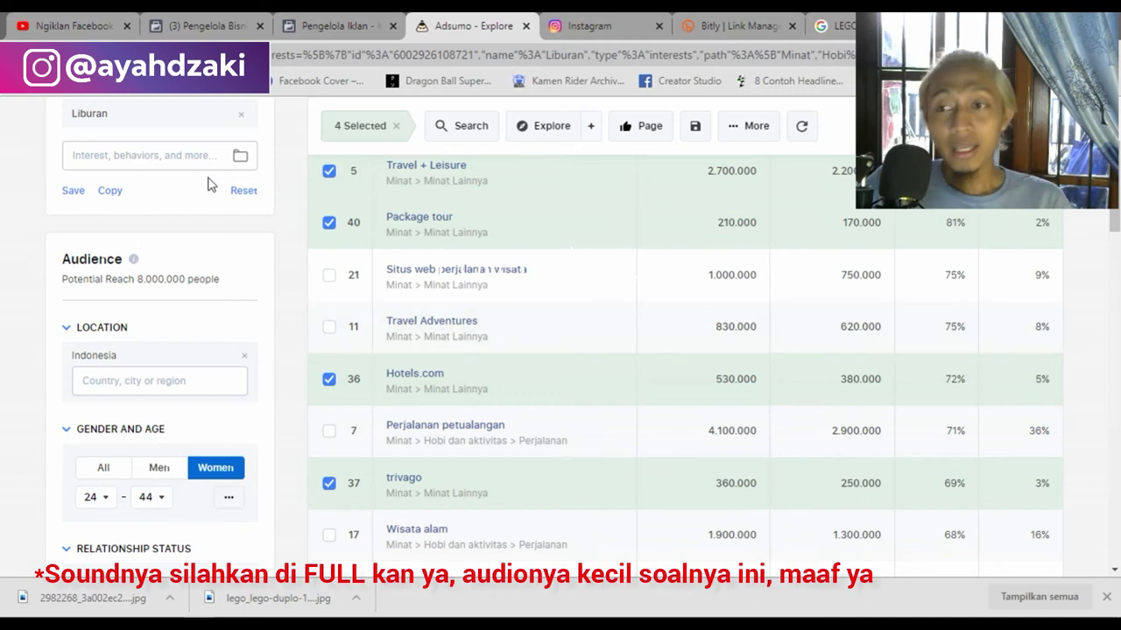
Step: Replace the Liburan entry with the demographic Traveling and explore the suggested interest Perjalanan under Minat > Hobi dan aktivitas
scroll(207, 184, "up", 2)
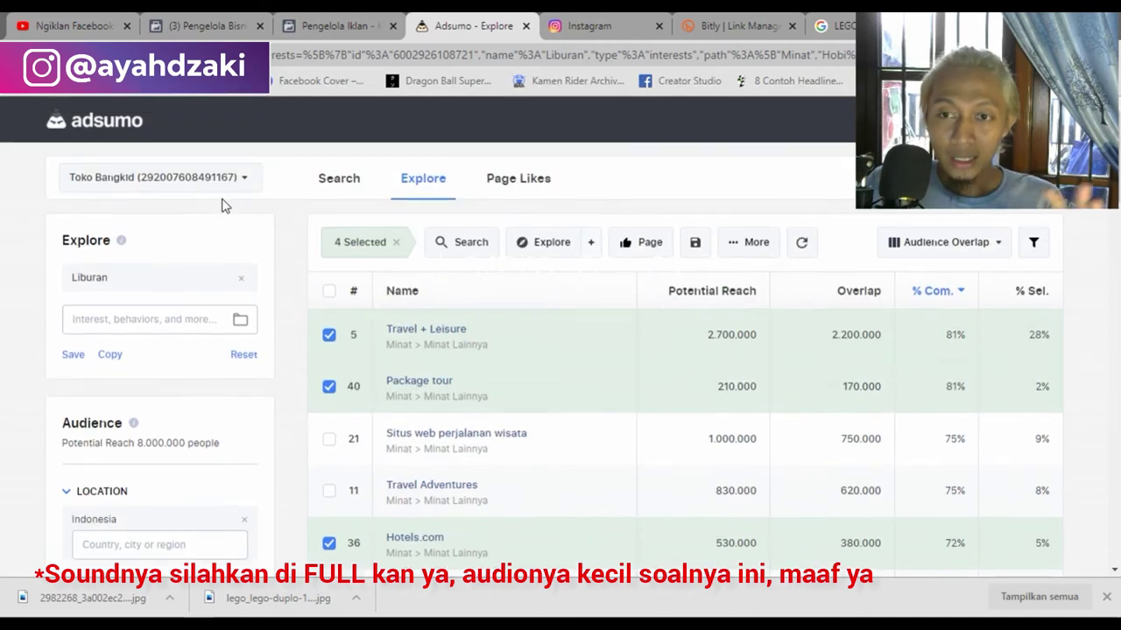
left_click(243, 277)
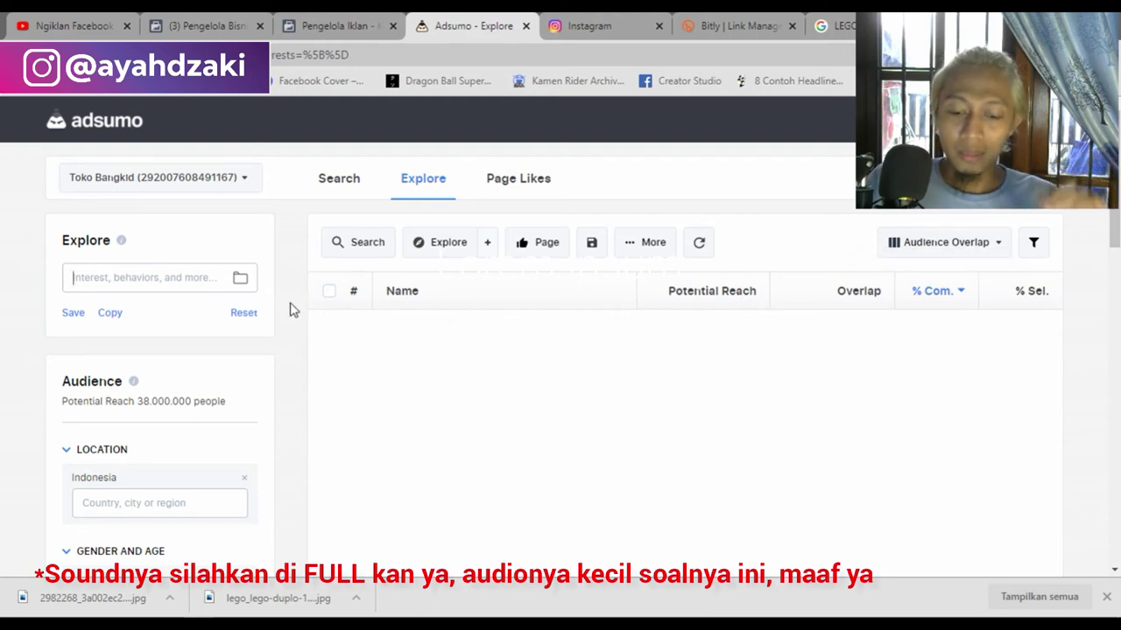
type("traveling")
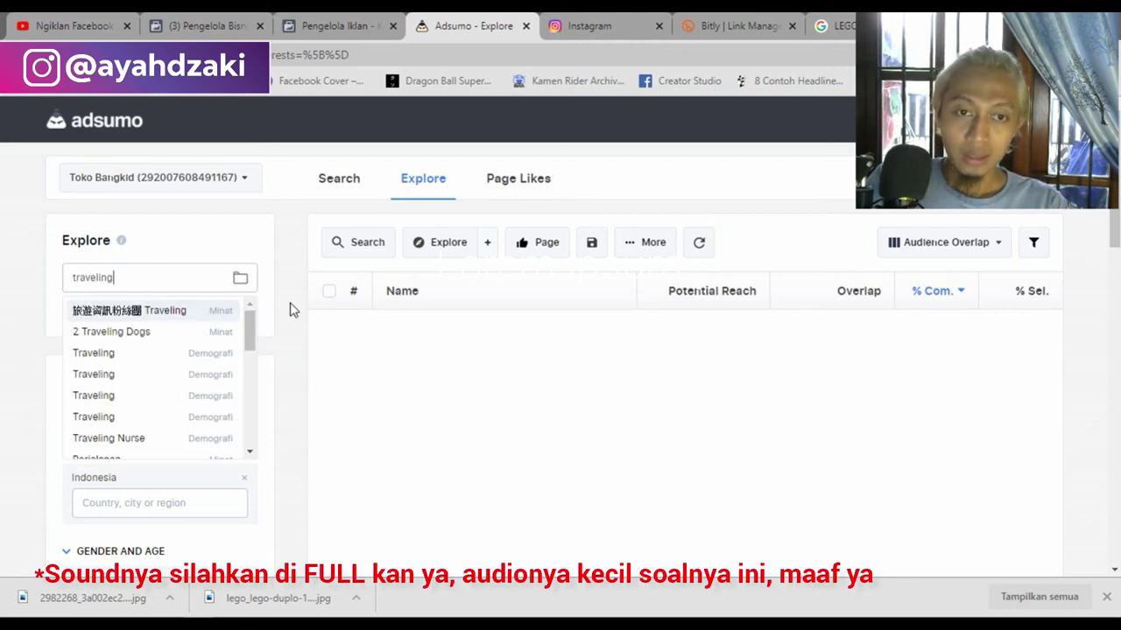
left_click(201, 354)
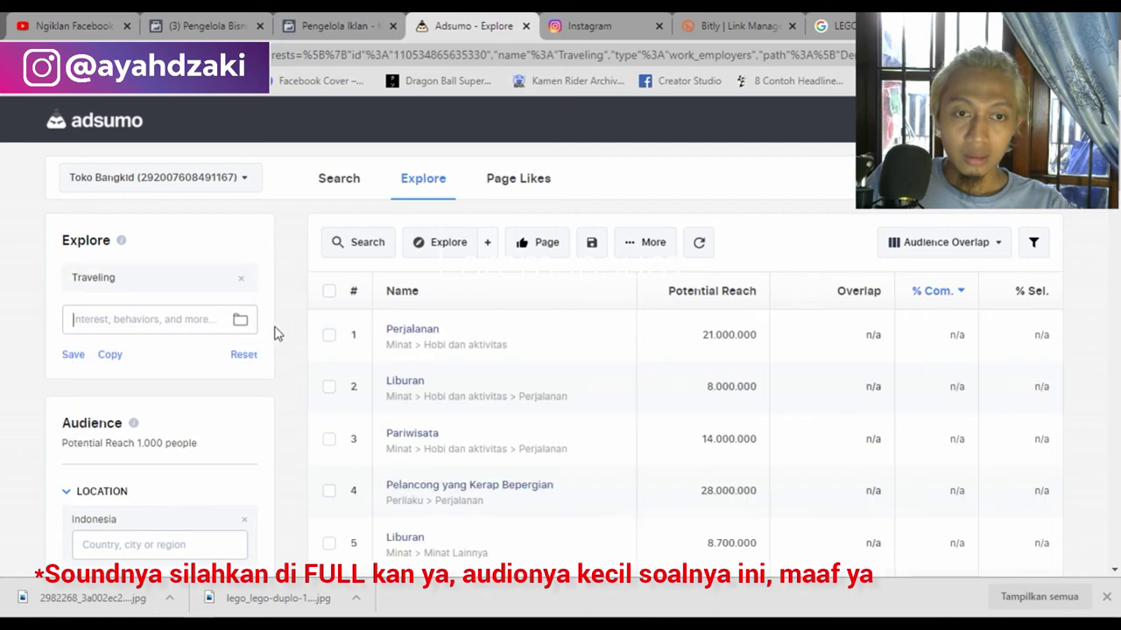
left_click(329, 336)
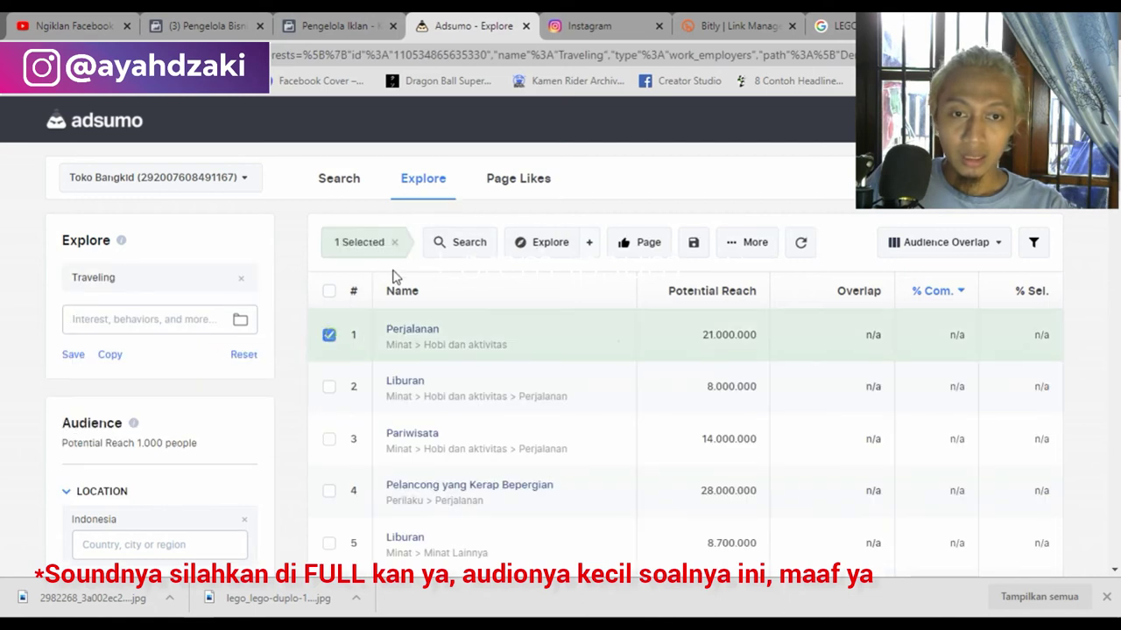
left_click(560, 243)
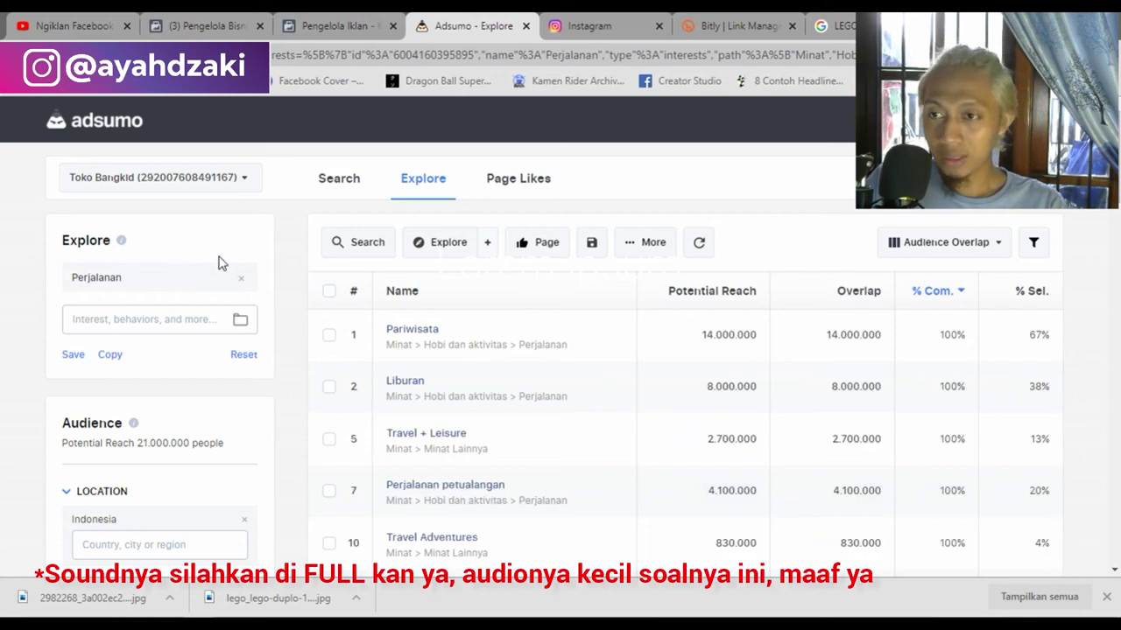
Step: Filter the results related to Perjalanan by the Behaviors type and look over the listed behaviors
left_click(1035, 245)
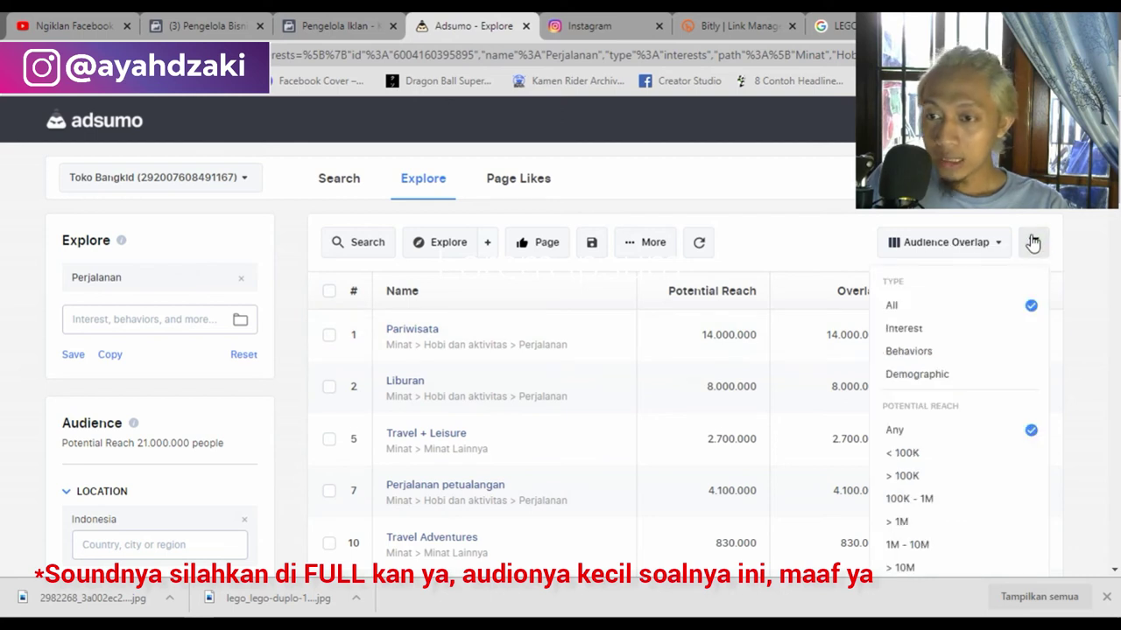
left_click(934, 353)
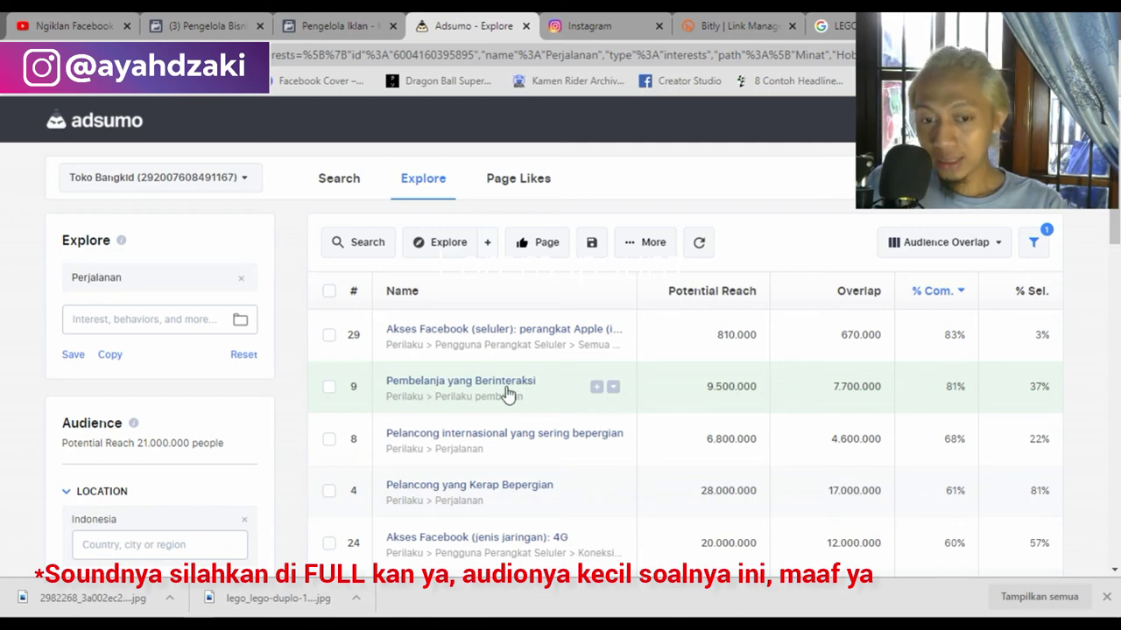
scroll(508, 393, "down", 1)
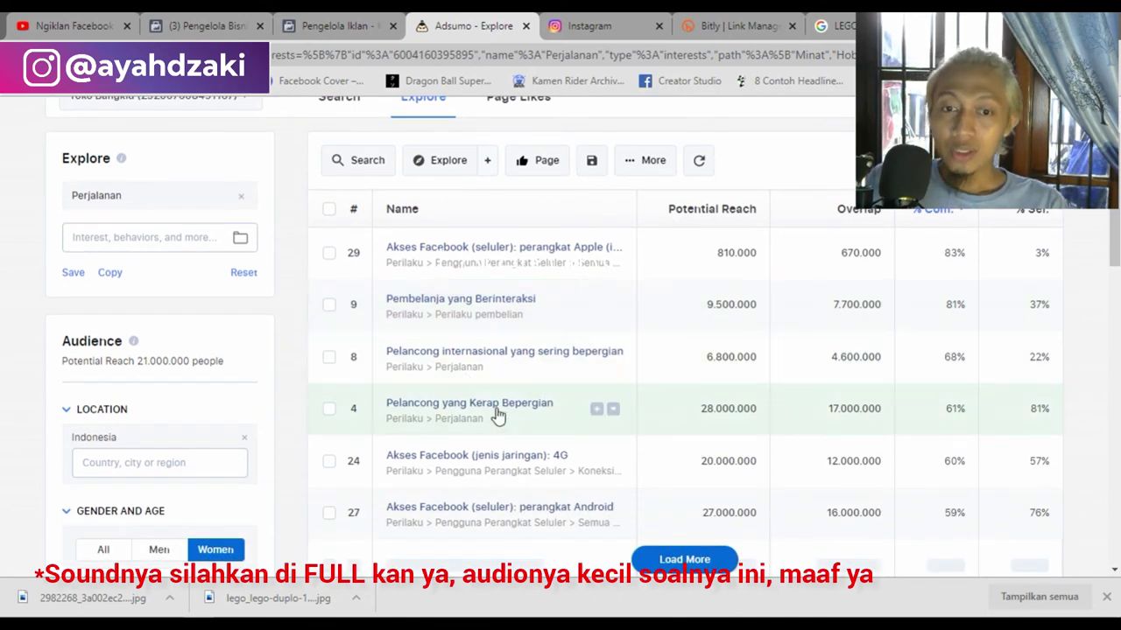